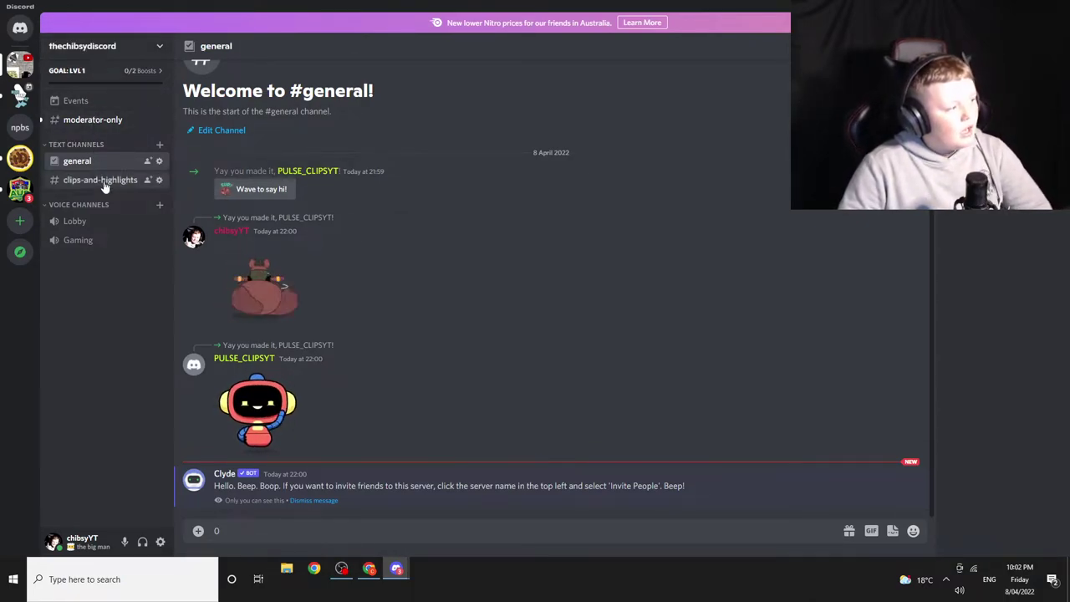
Open the Invite People dialog for thechibsydiscord to show its never-expiring invite link.
left_click(121, 46)
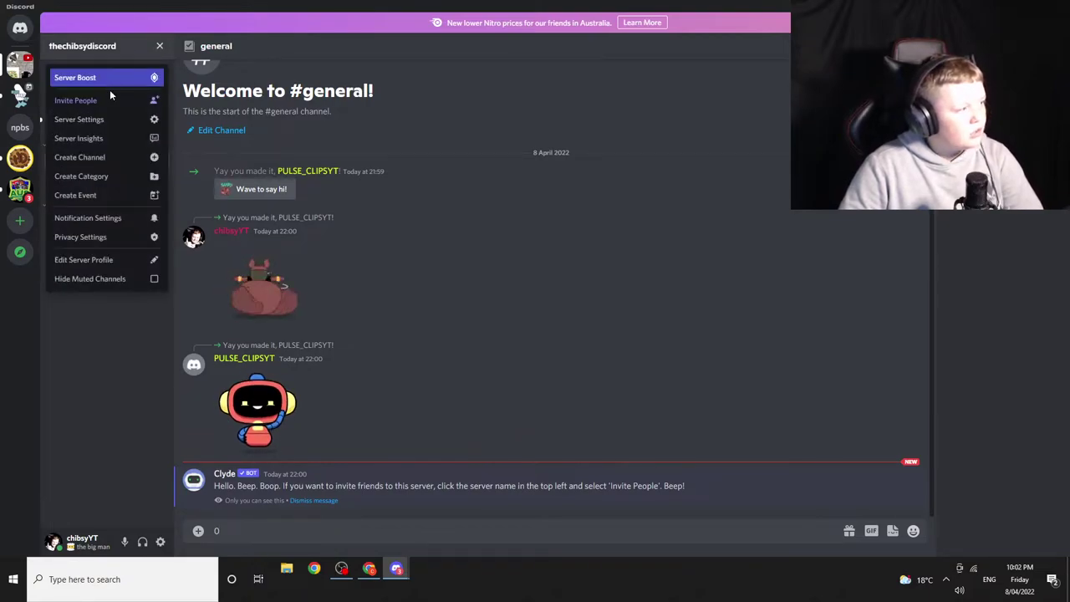
left_click(76, 100)
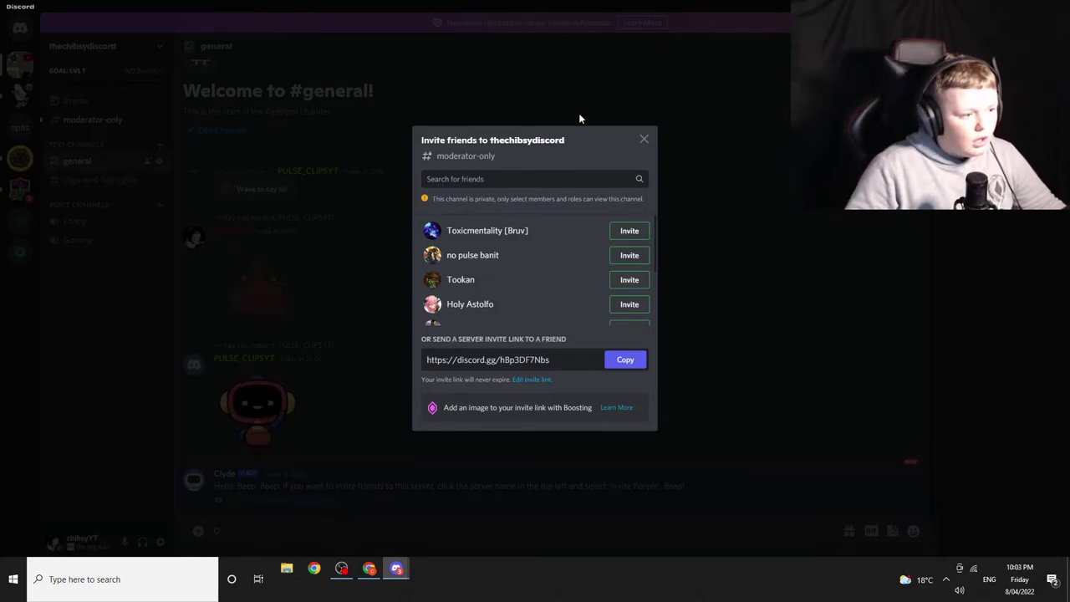
left_click(644, 138)
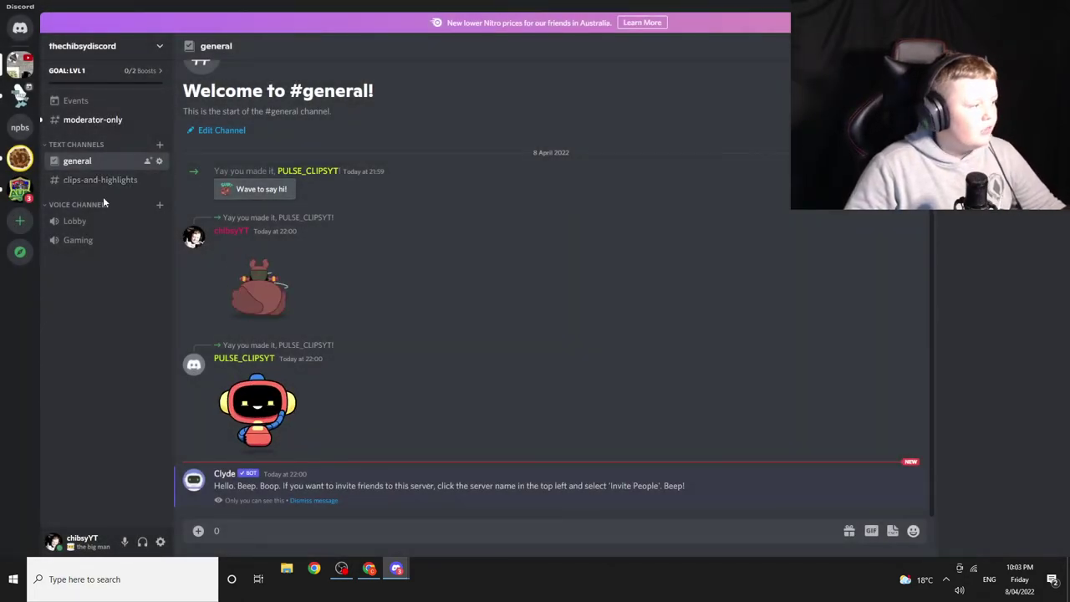
left_click(100, 102)
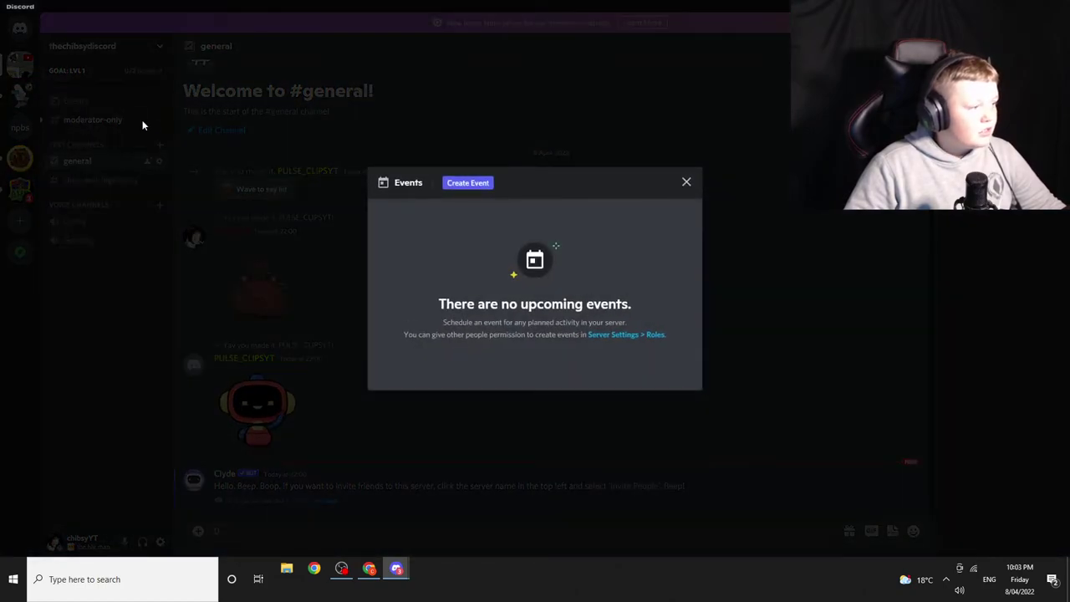
left_click(686, 181)
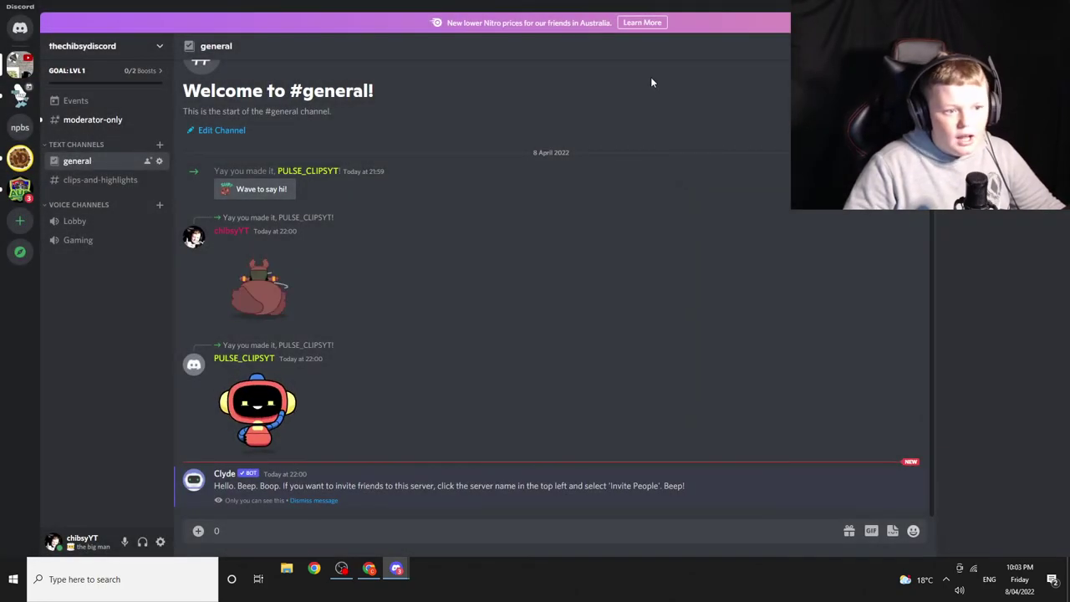